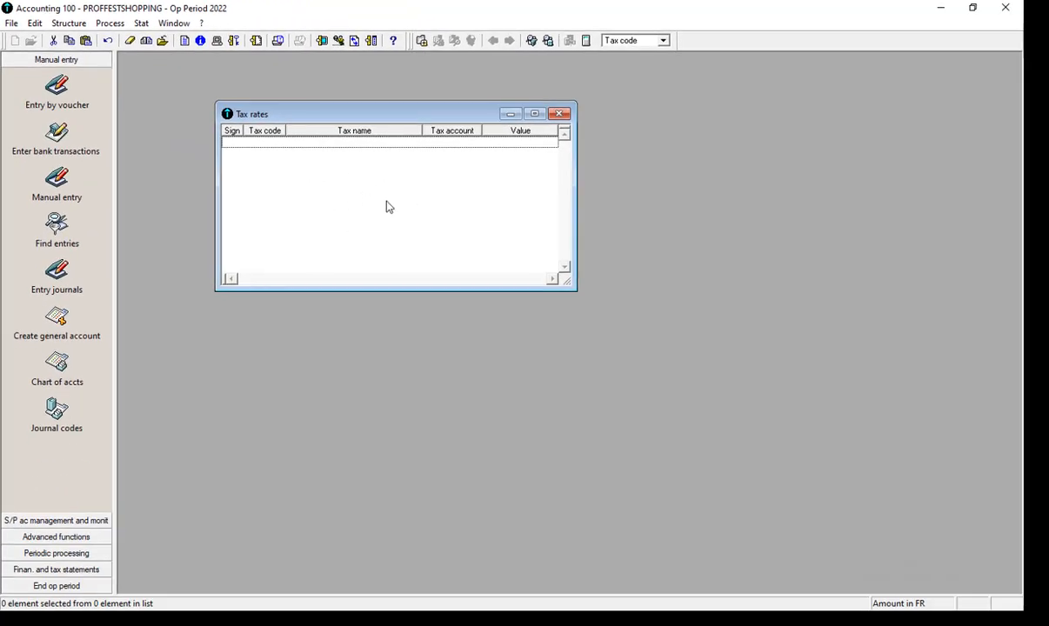
Open a blank new tax entry form from the Tax rates list and move it slightly right
right_click(378, 184)
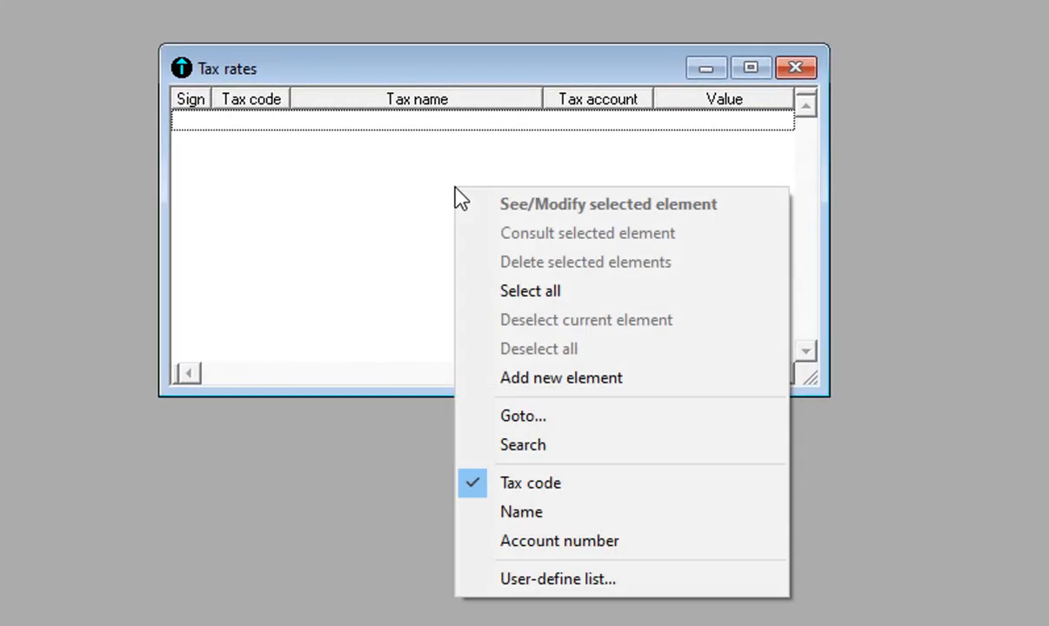
left_click(532, 381)
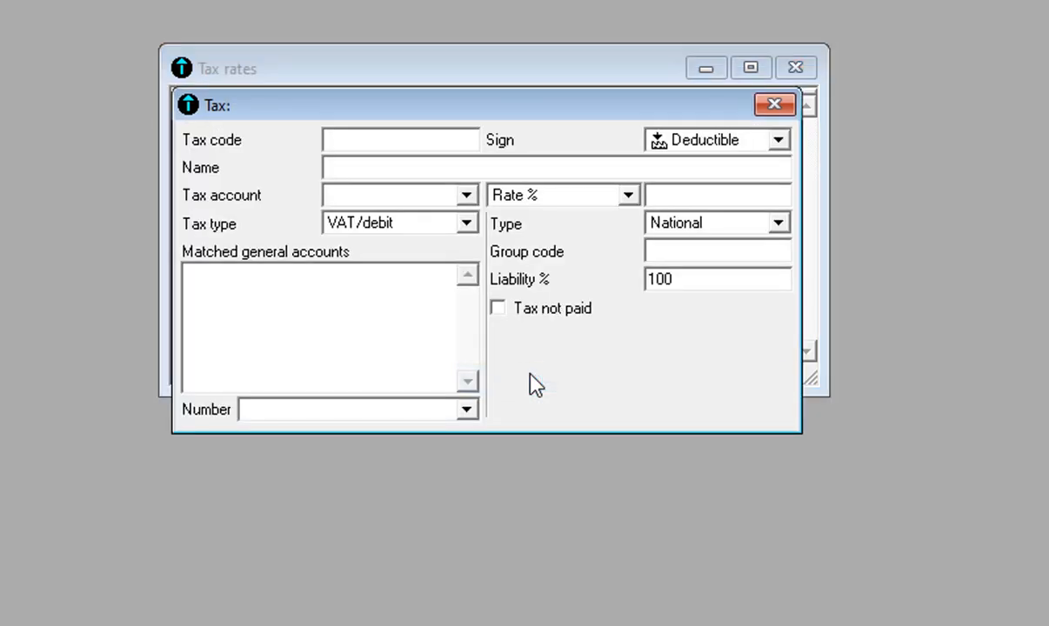
left_click(787, 104)
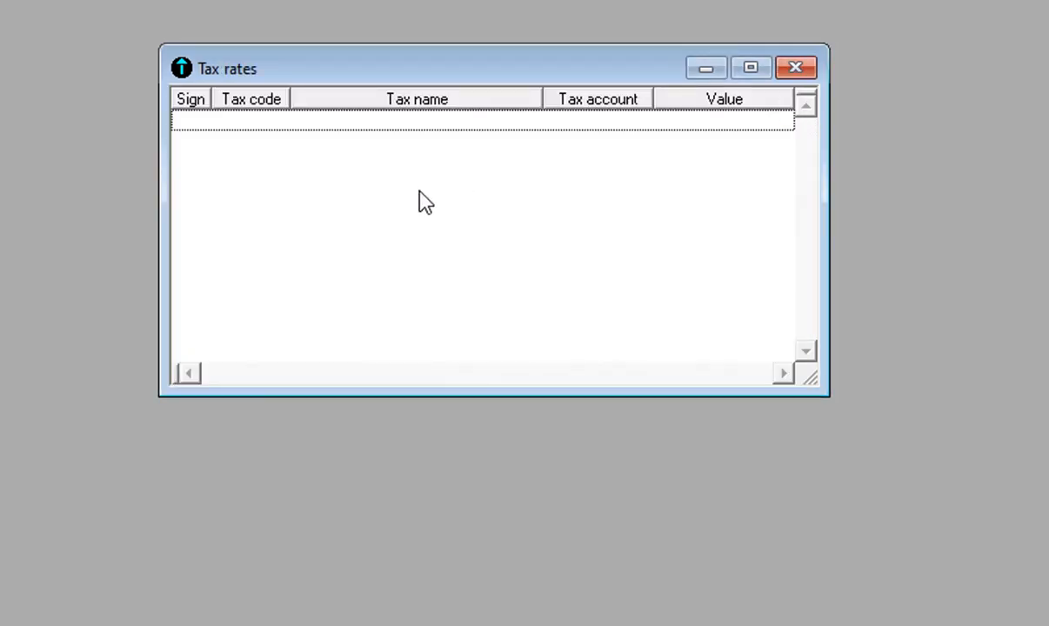
right_click(400, 233)
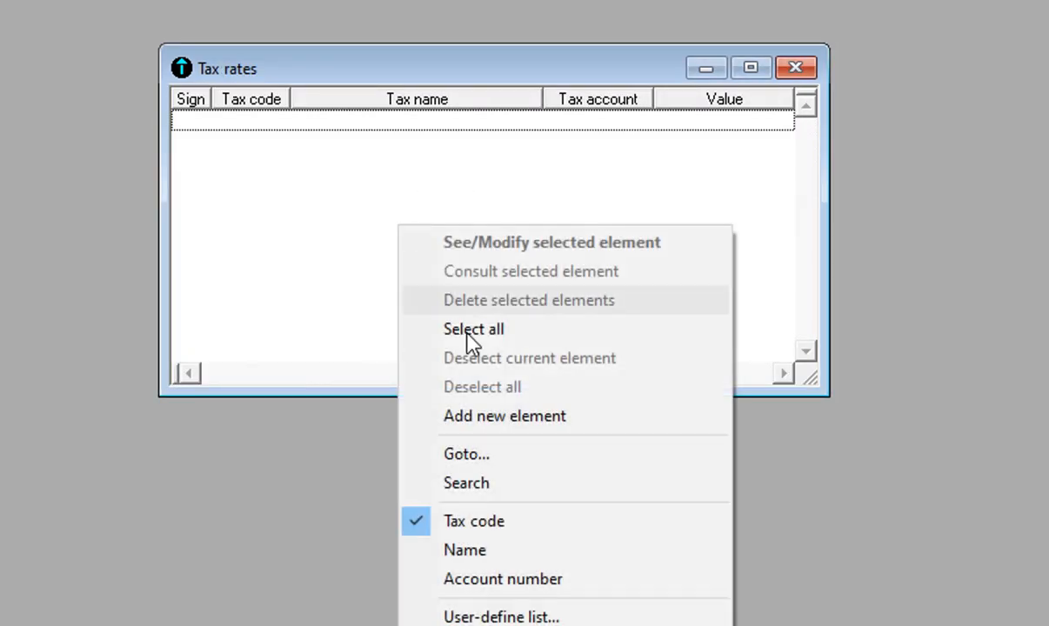
left_click(480, 415)
mouse_move(510, 118)
left_mouse_down()
mouse_move(1026, 137)
mouse_move(991, 121)
mouse_move(489, 111)
mouse_move(515, 109)
left_mouse_up()
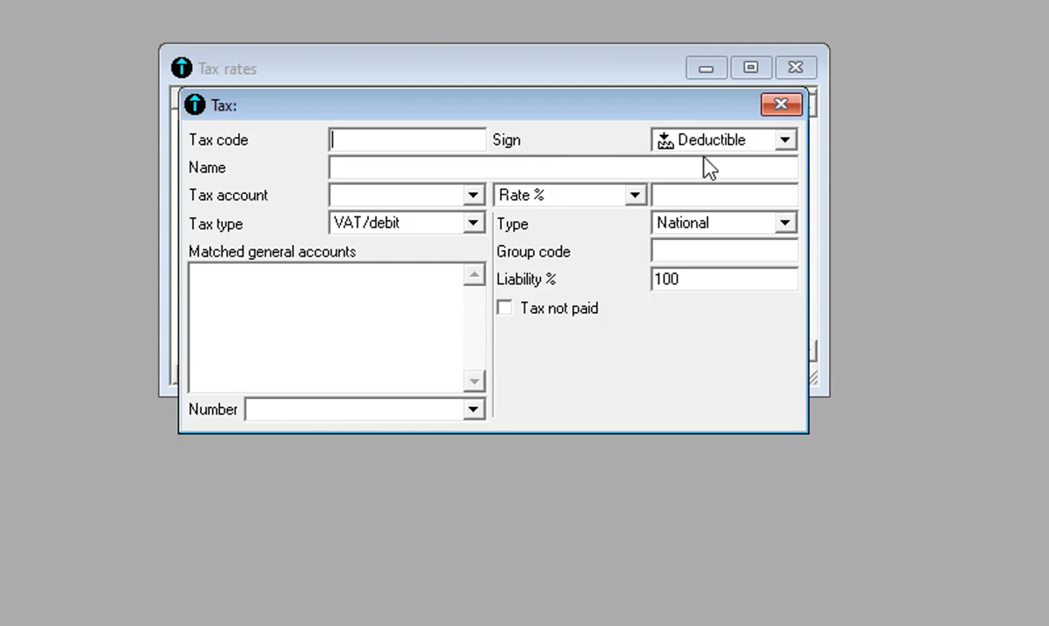
Review the Sign options Deductible and Collected, keeping the sign as Deductible
left_click(787, 144)
left_click(604, 131)
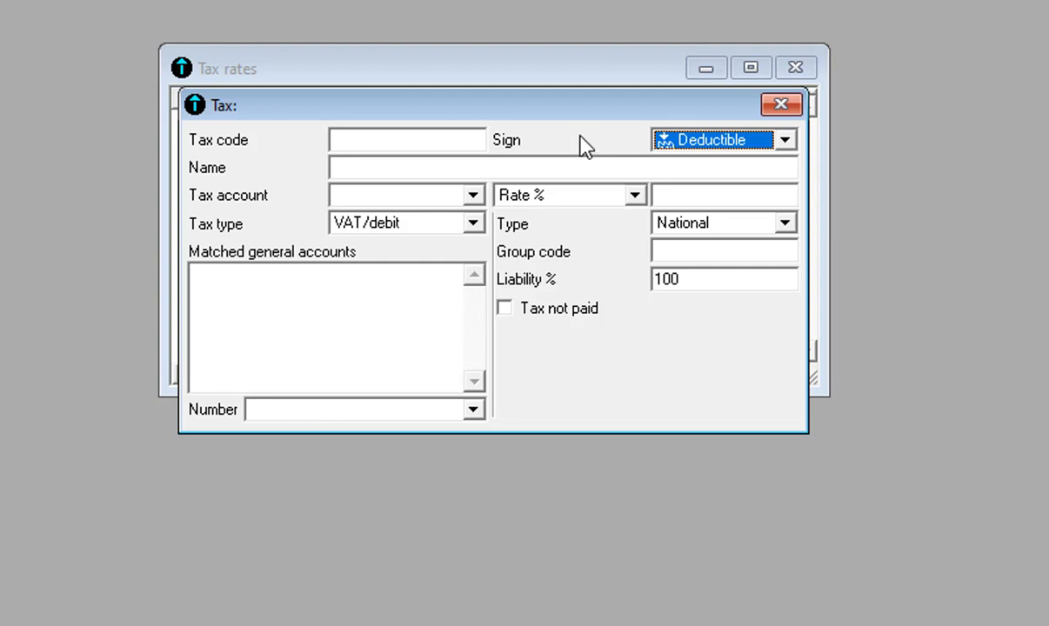
left_click(781, 141)
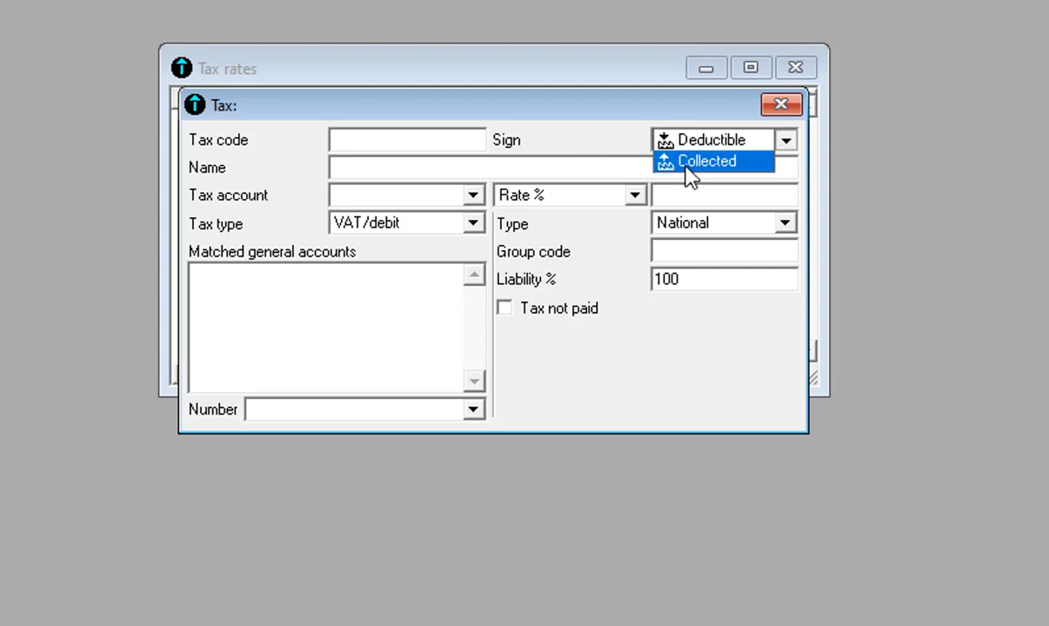
left_click(548, 134)
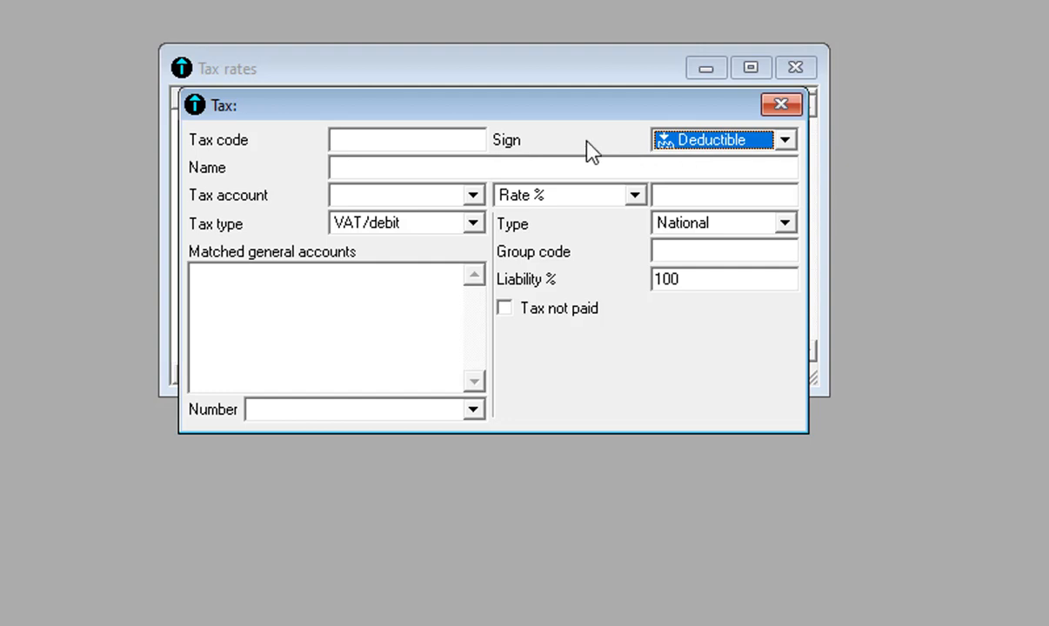
left_click(783, 145)
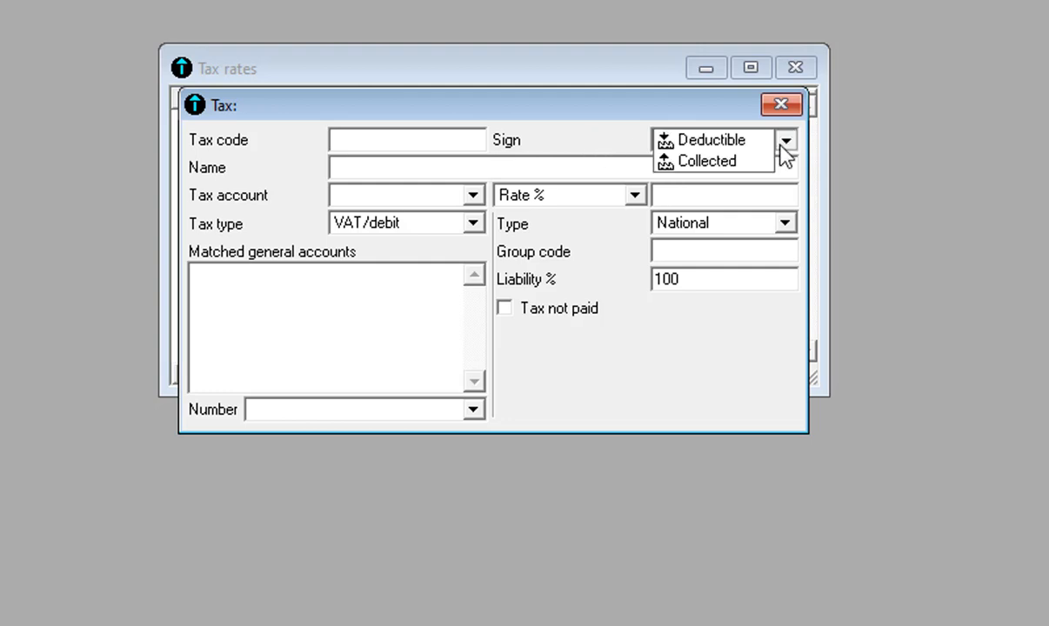
left_click(782, 145)
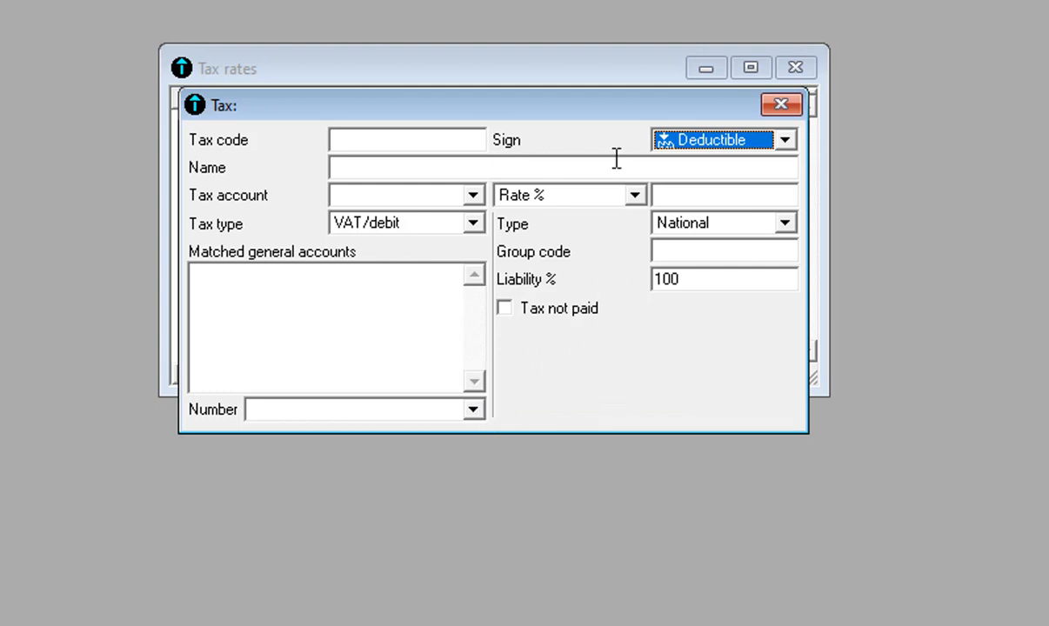
mouse_move(536, 108)
left_mouse_down()
mouse_move(571, 106)
mouse_move(548, 117)
left_mouse_up()
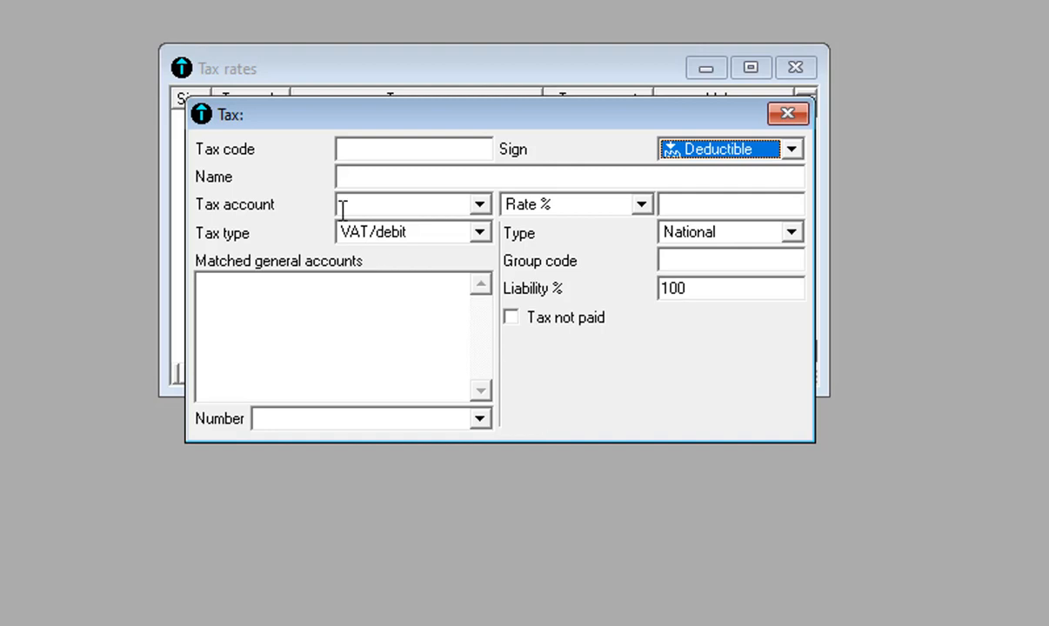
Enter tax code VT1 and name VAT ON PURCHASE, and select tax account 4451
left_click(378, 150)
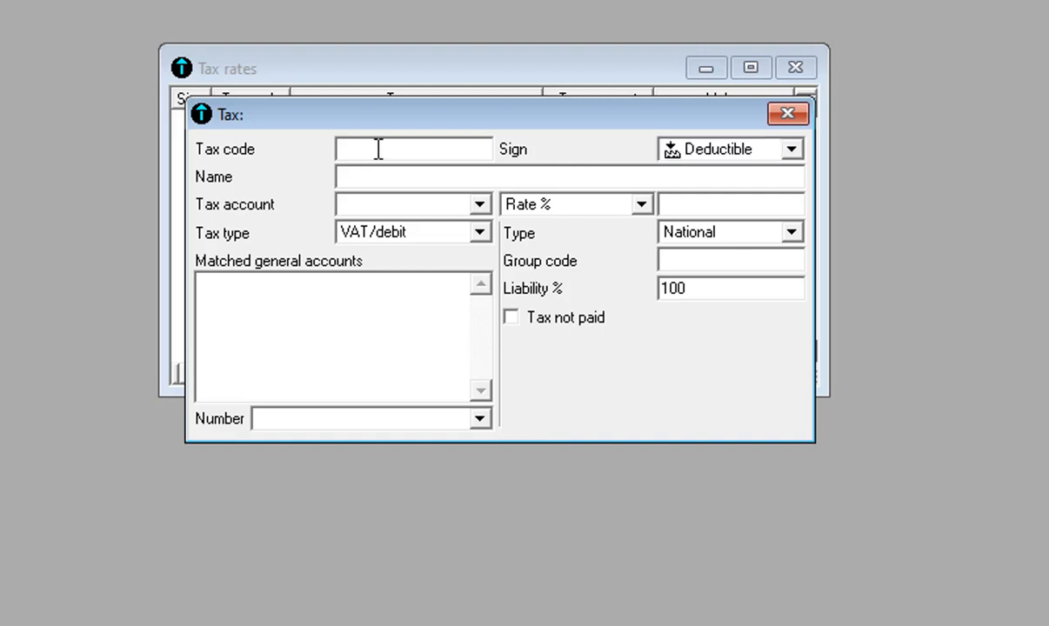
type("VT1")
key("Tab")
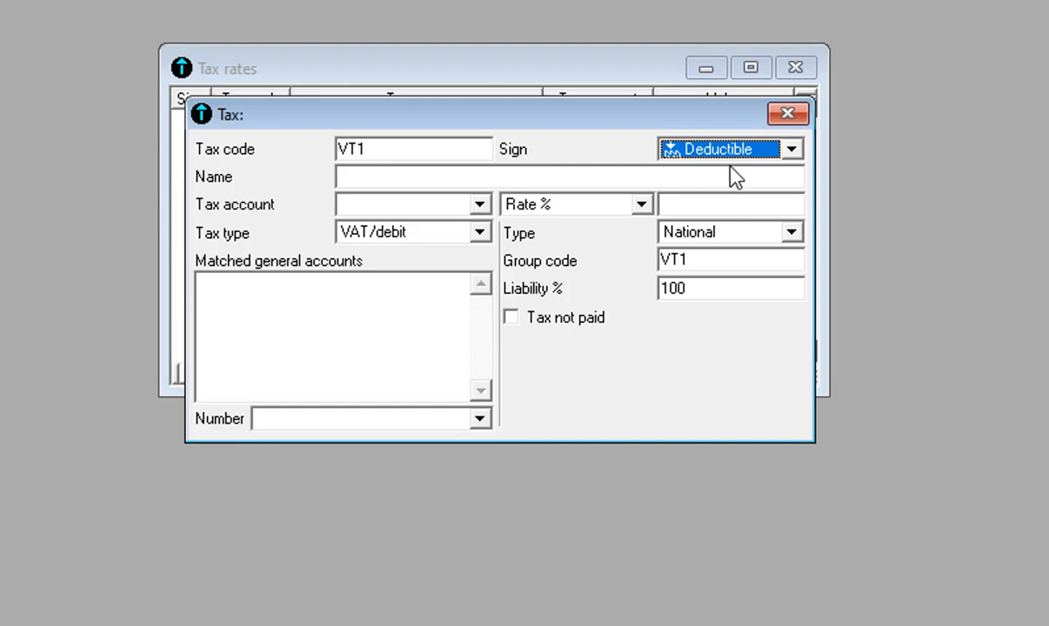
left_click(603, 177)
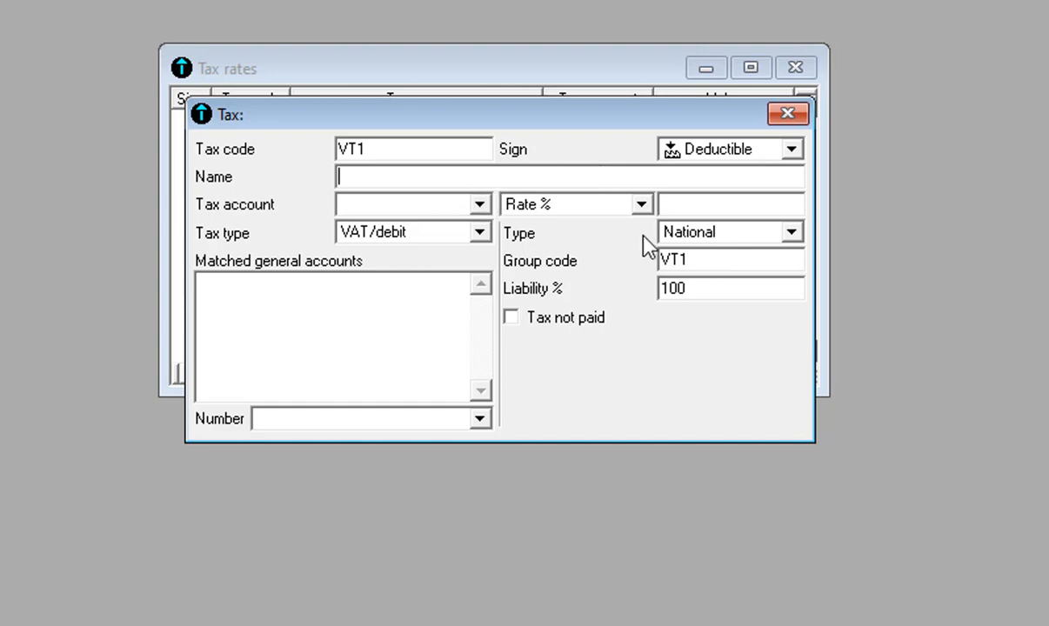
type("VAT ON P")
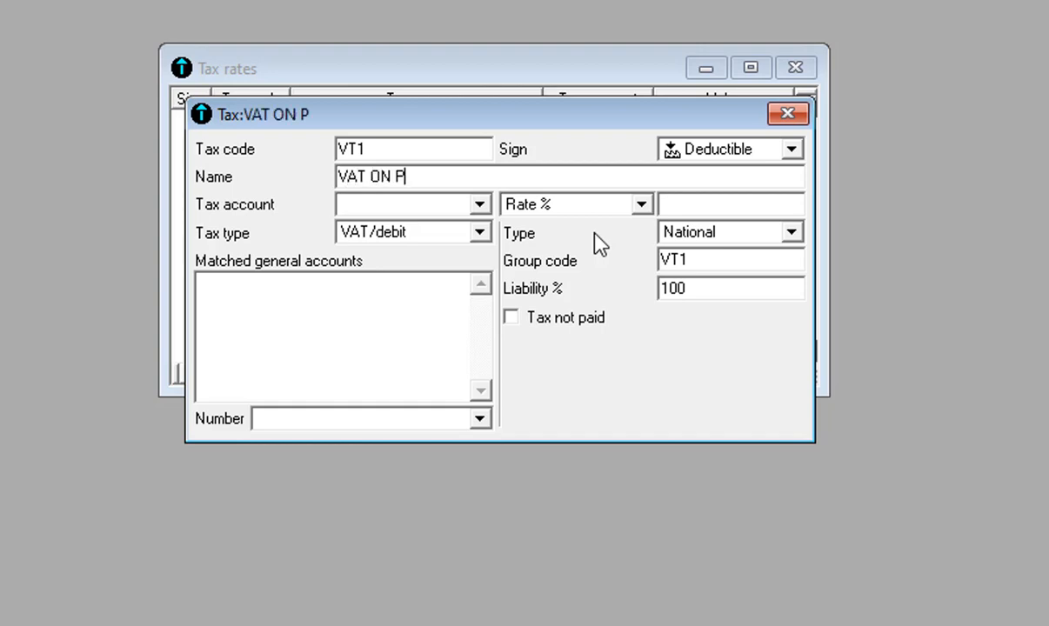
type("URCHASE")
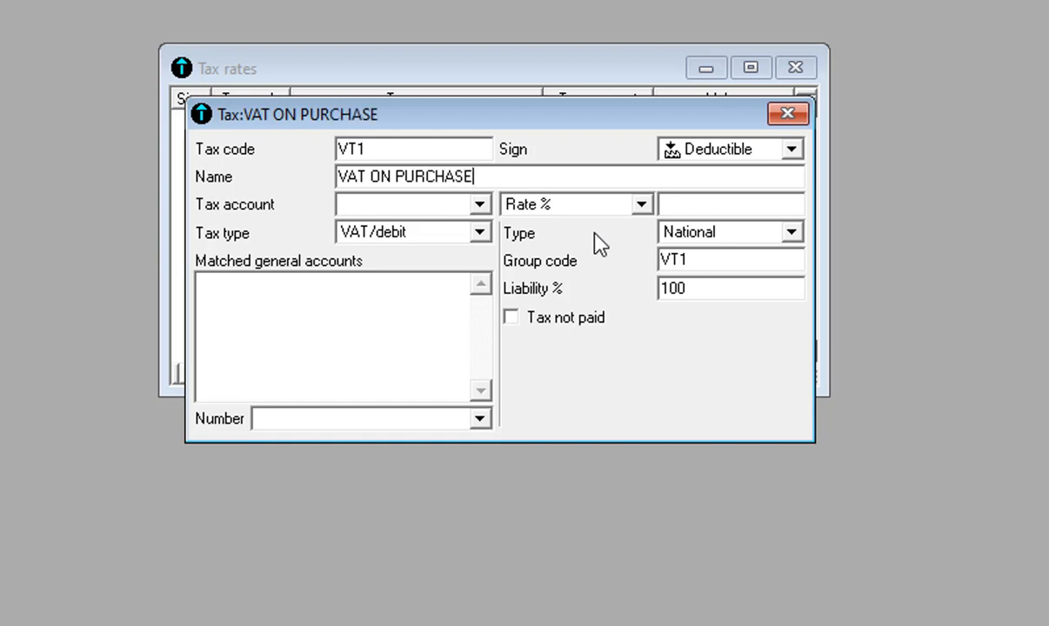
key("Tab")
left_click(479, 207)
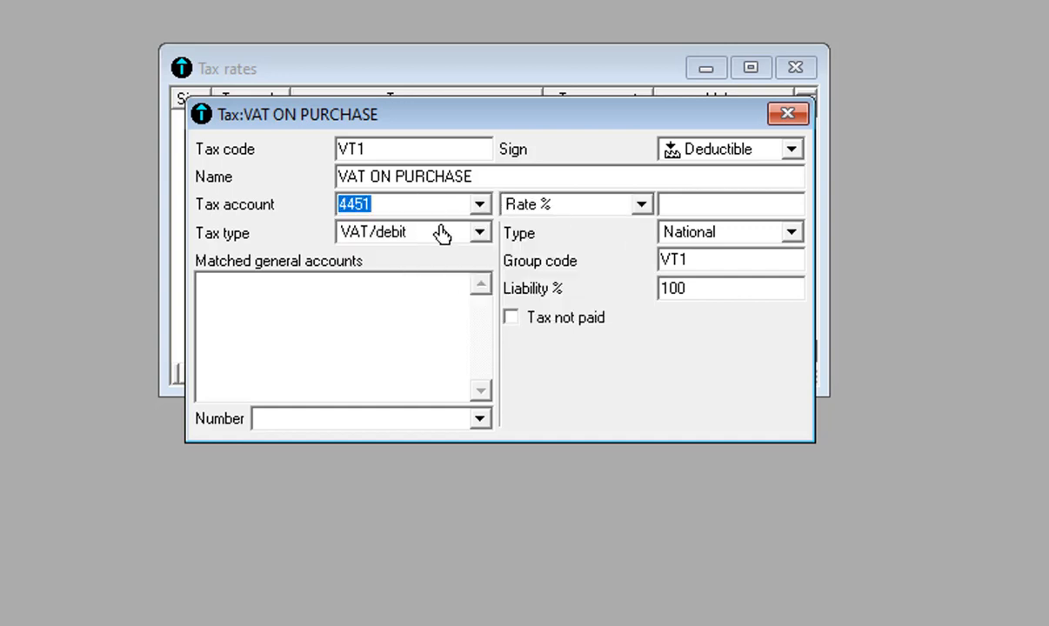
Enter a 19.25 rate and pick account 6011 purchase of goods for matching
left_click(764, 206)
type("1")
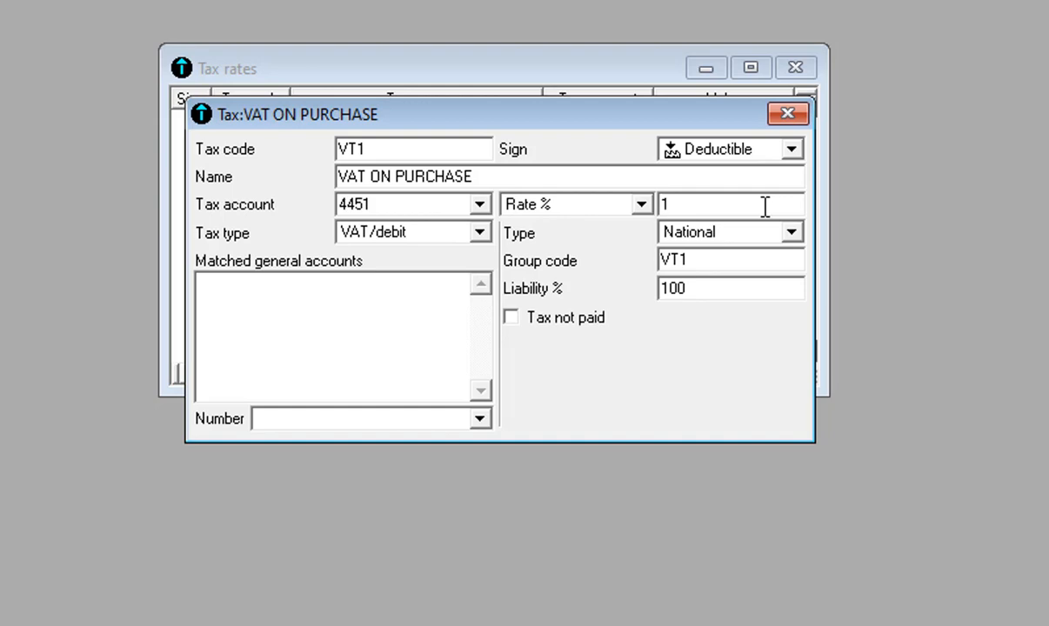
type("9.25")
left_click(479, 421)
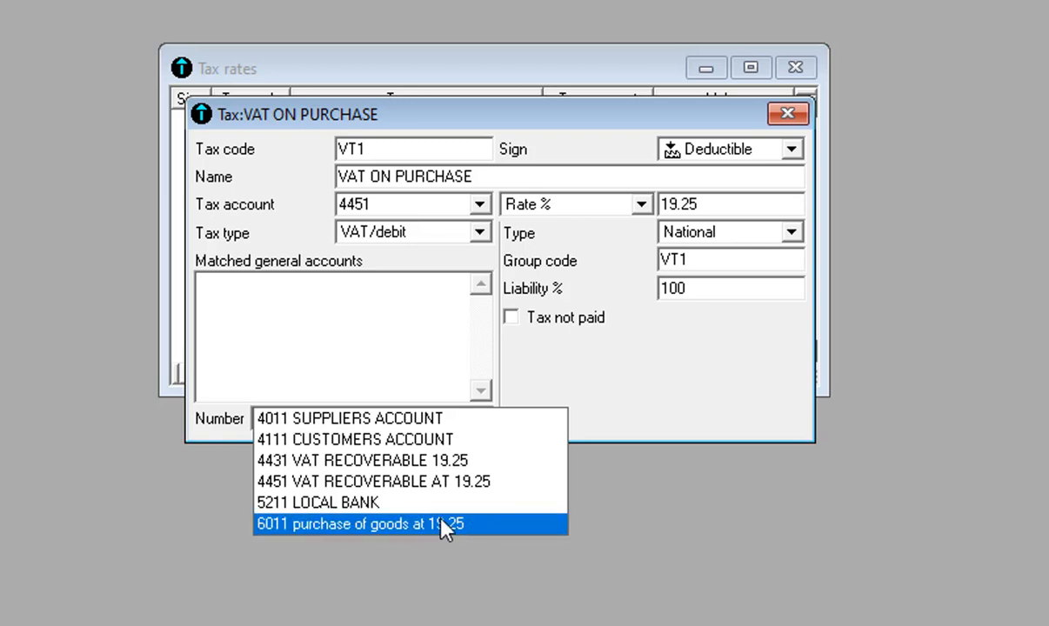
left_click(474, 524)
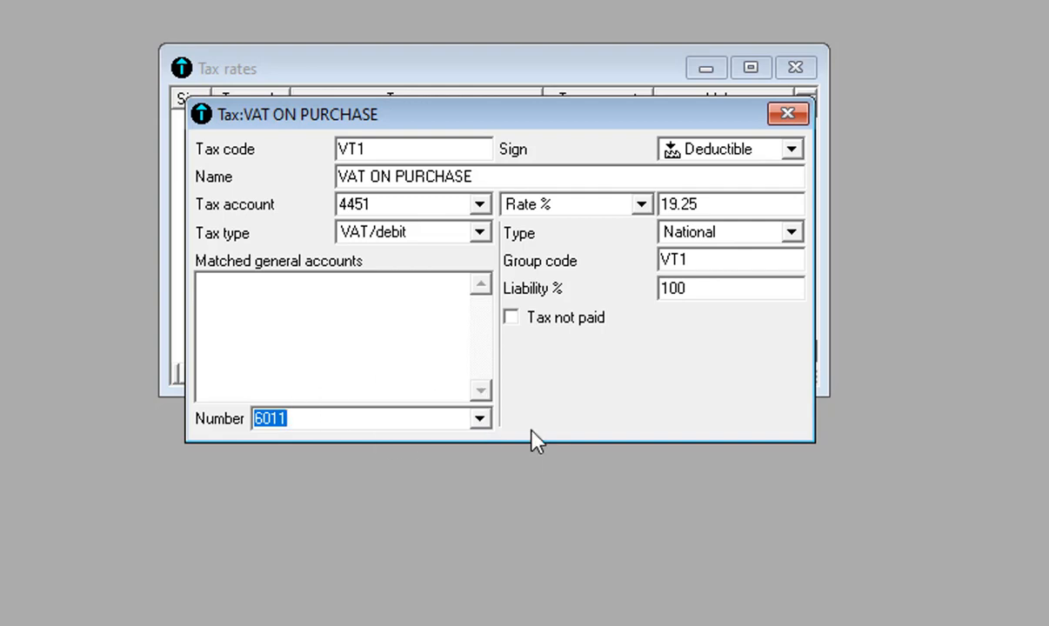
Add 6011 to the matched accounts, clear the repeated entry, and save the VT1 tax
key("Return")
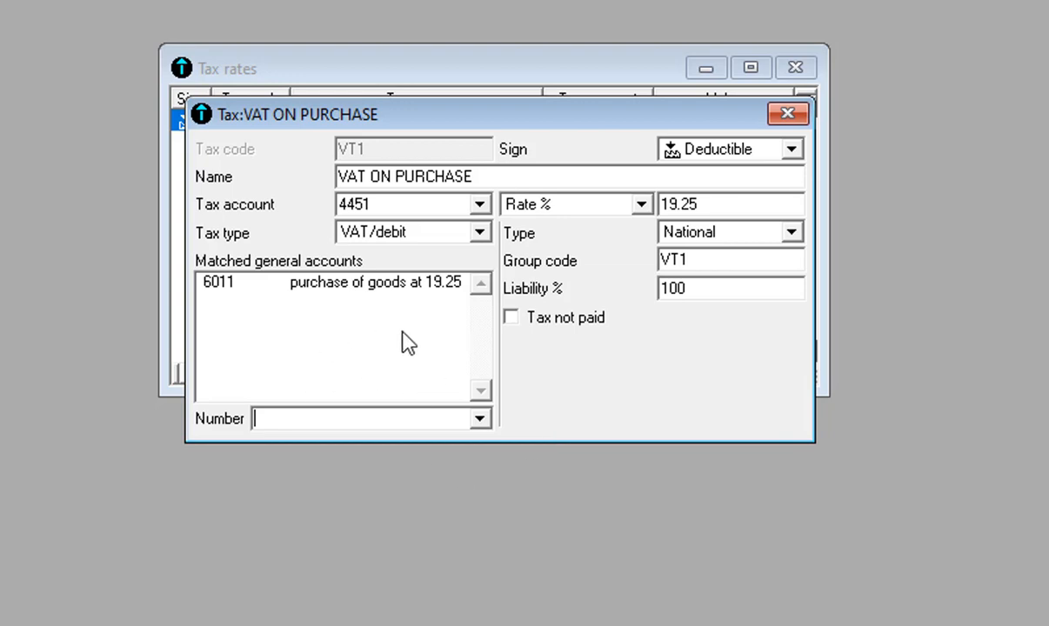
left_click(479, 420)
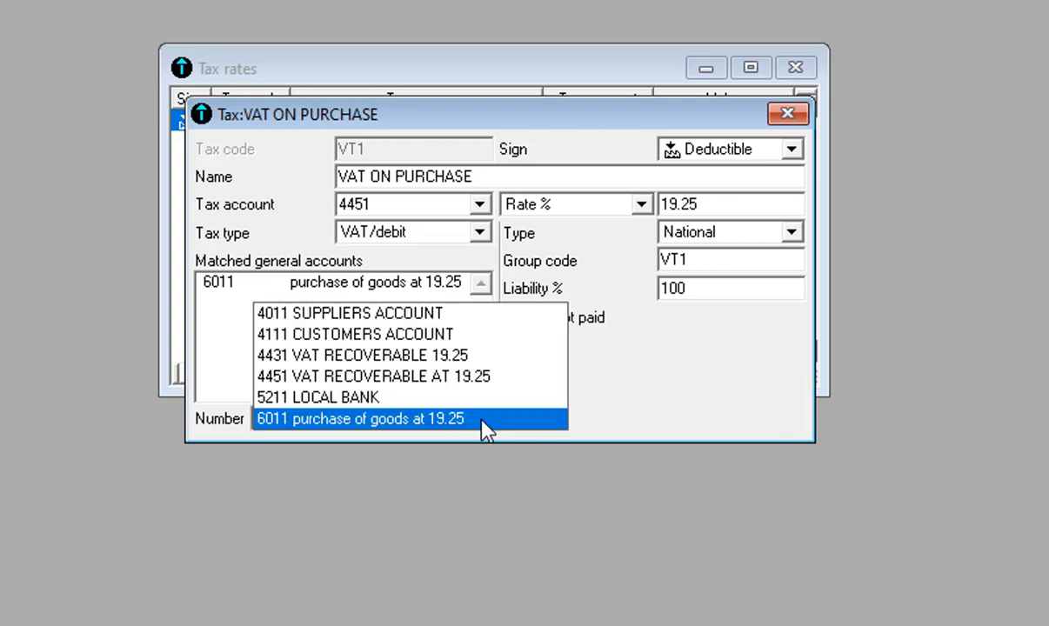
left_click(484, 429)
key("BackSpace")
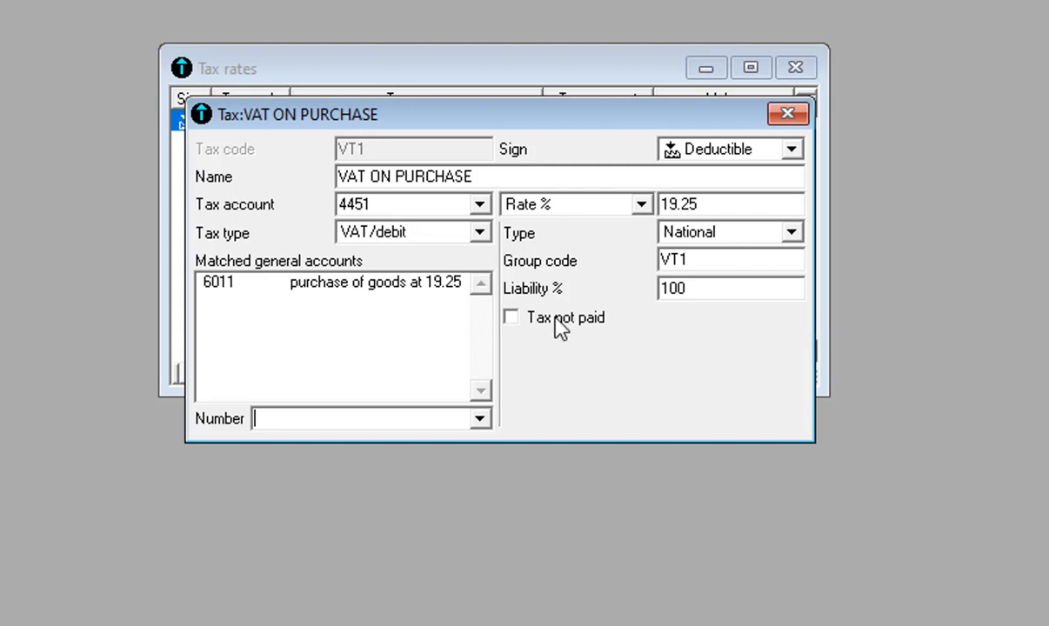
left_click(787, 115)
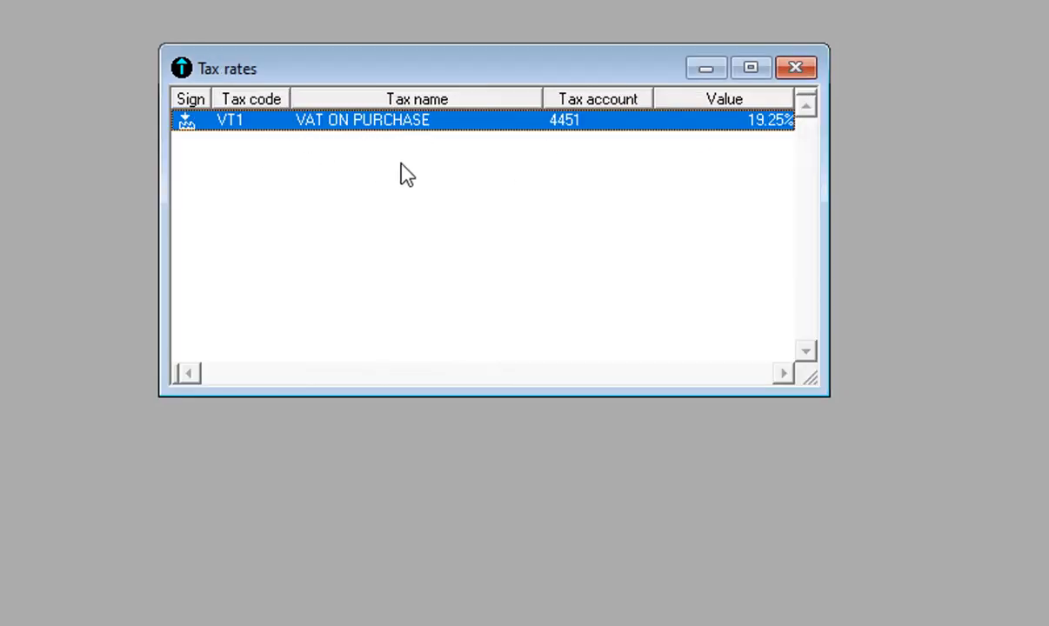
Add a new tax entry with code VT2, sign Collected and name VAT ON SALES
right_click(414, 207)
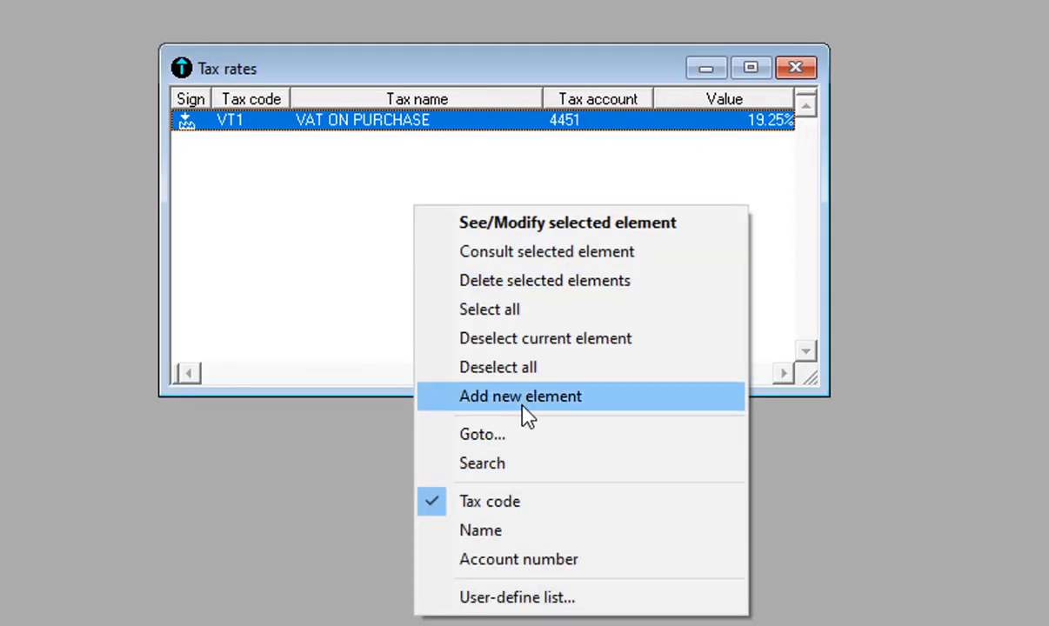
left_click(487, 397)
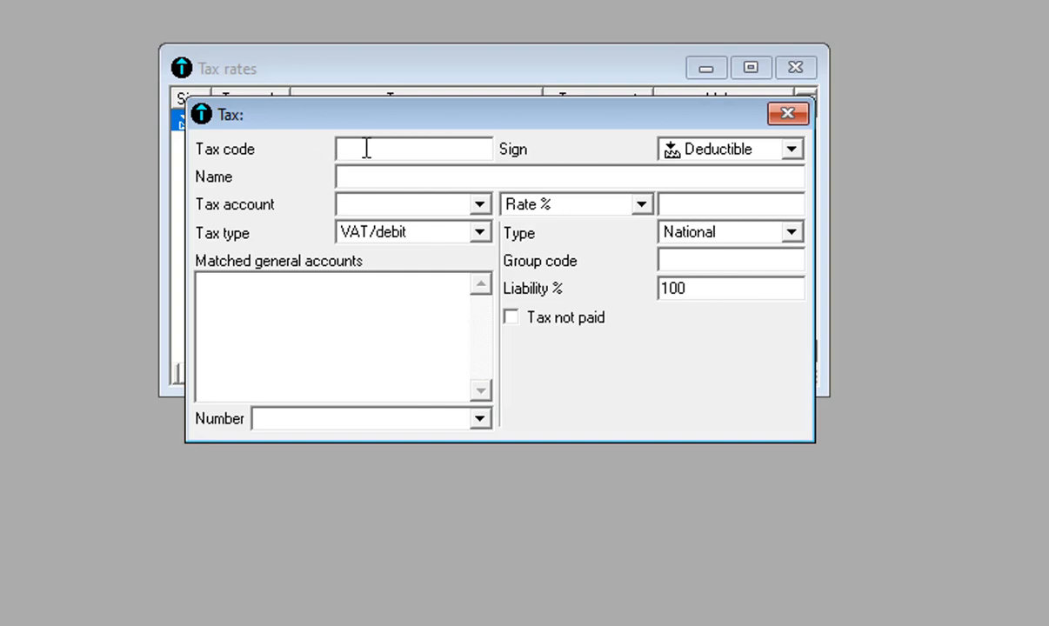
type("VT2")
key("Tab")
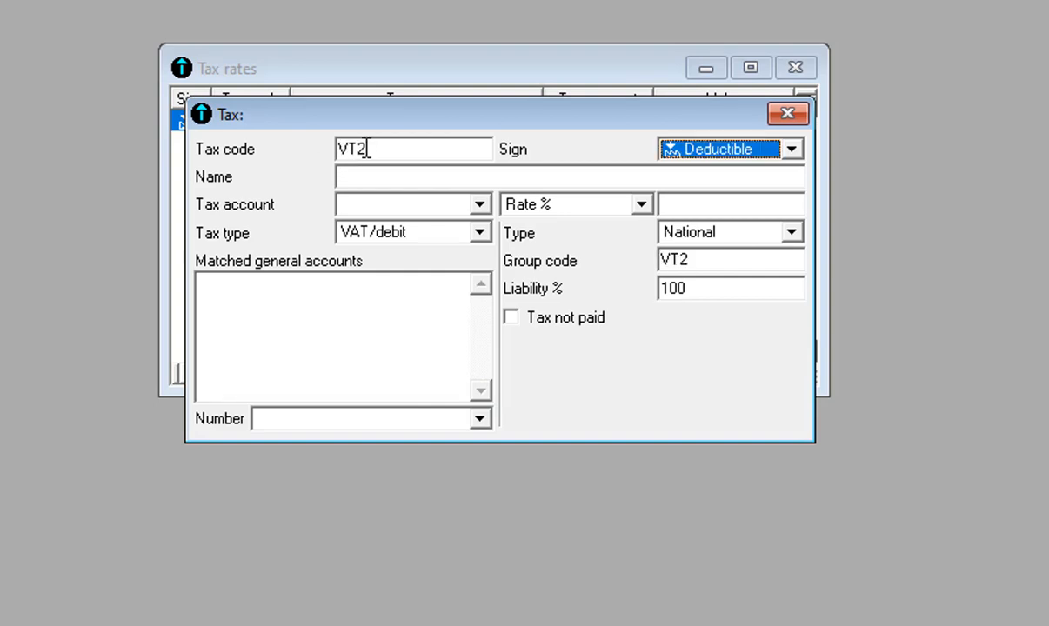
left_click(790, 150)
left_click(727, 171)
left_click(702, 175)
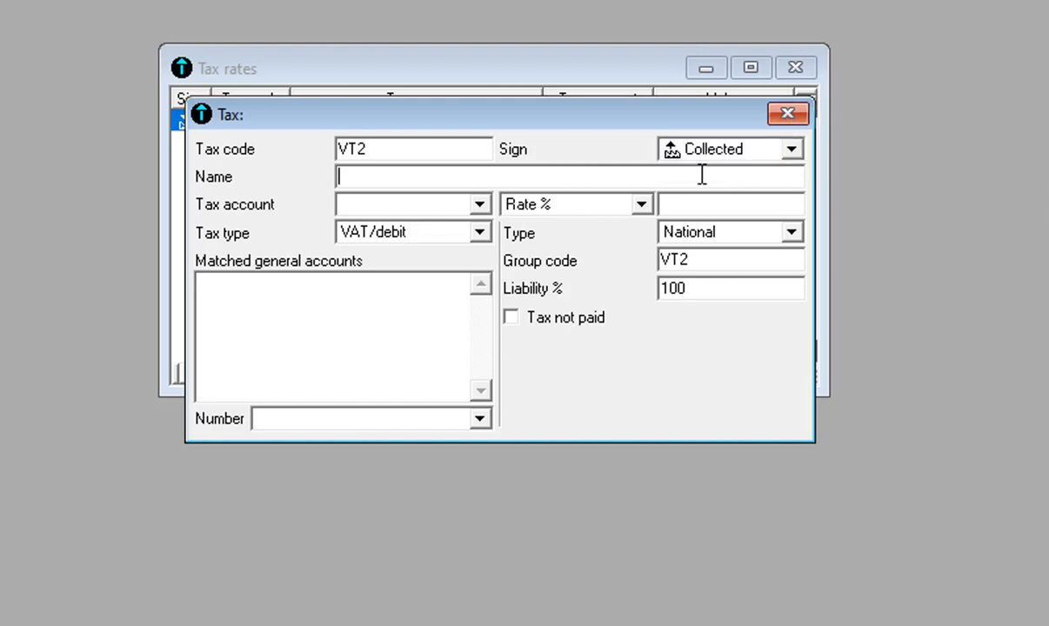
type("VAT ON ")
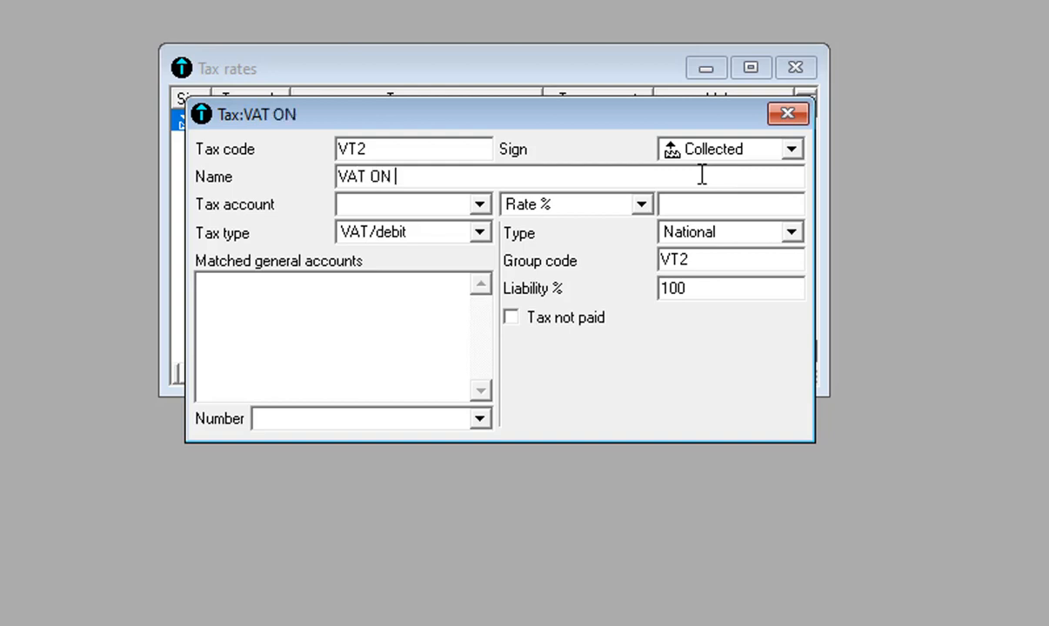
type("SALES")
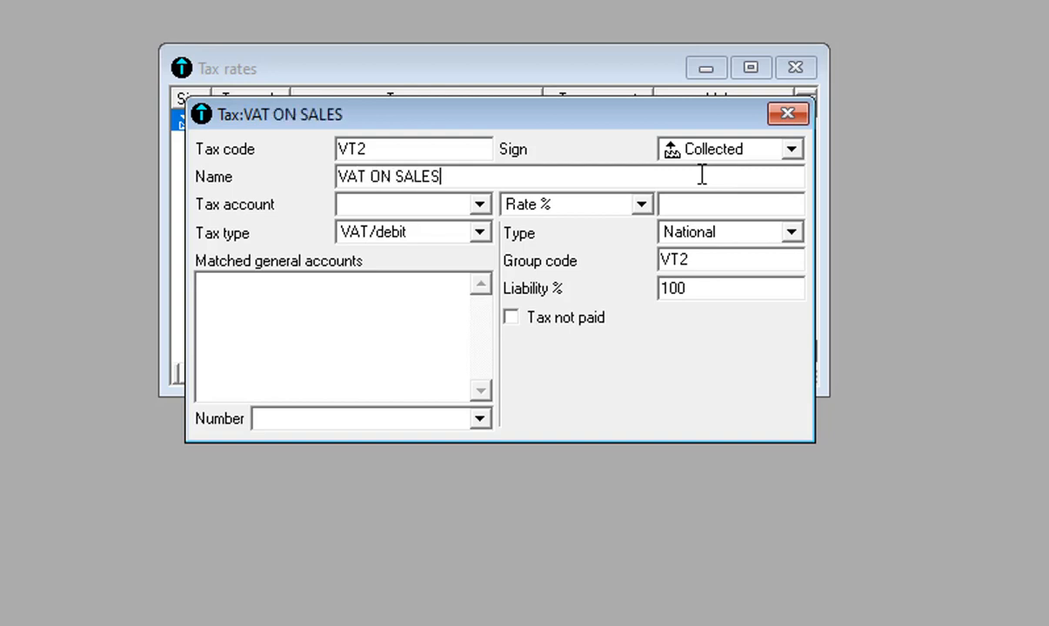
Set tax account 4431, rate 19.25, and matched account 7011 SALES OF GOODS
left_click(479, 207)
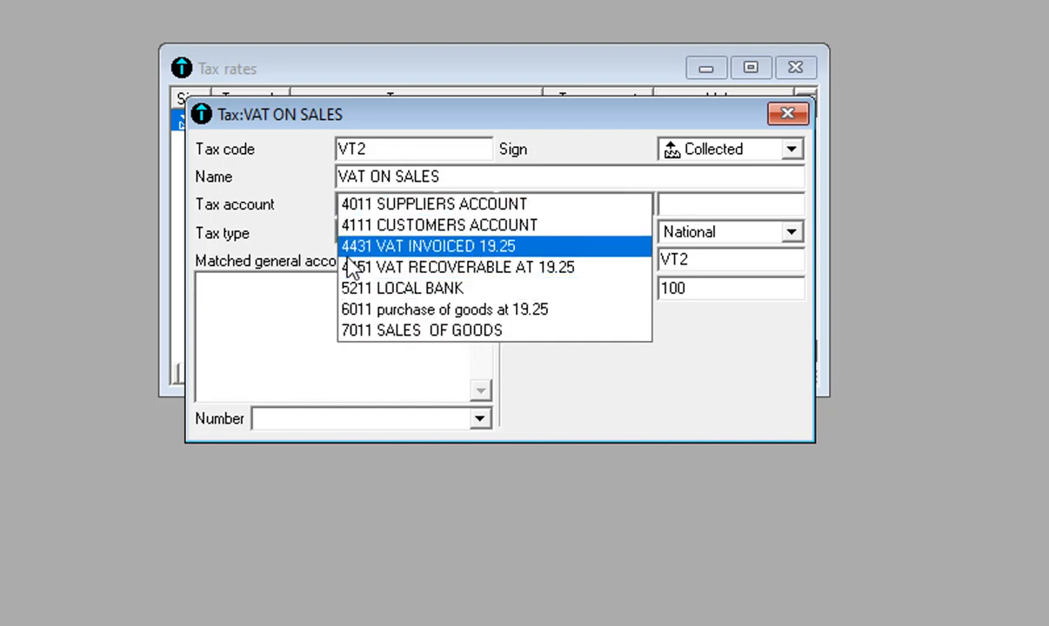
left_click(409, 246)
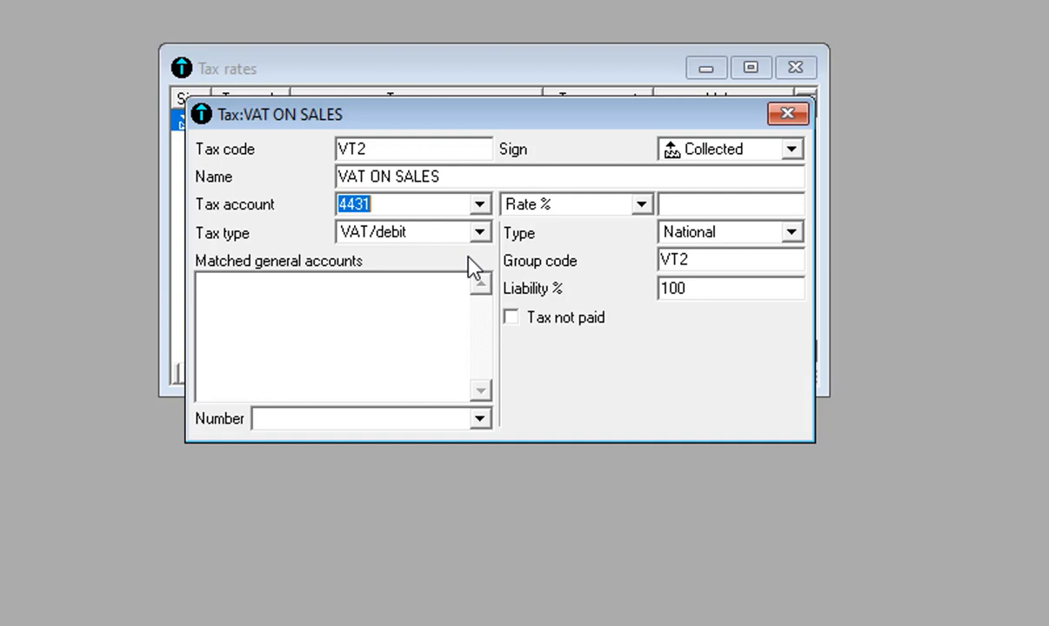
left_click(693, 206)
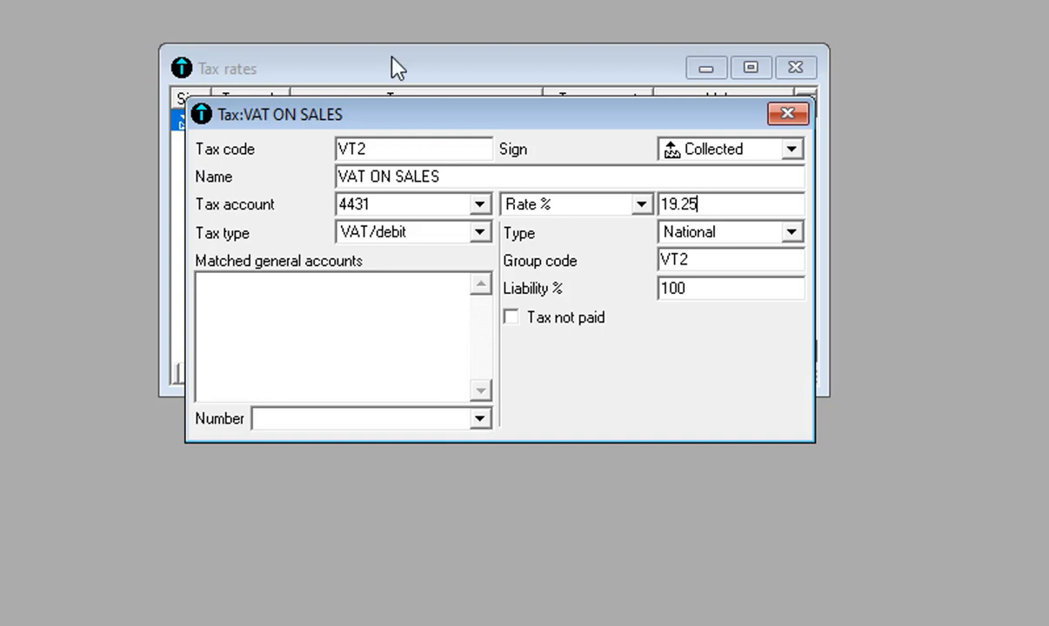
left_click(485, 414)
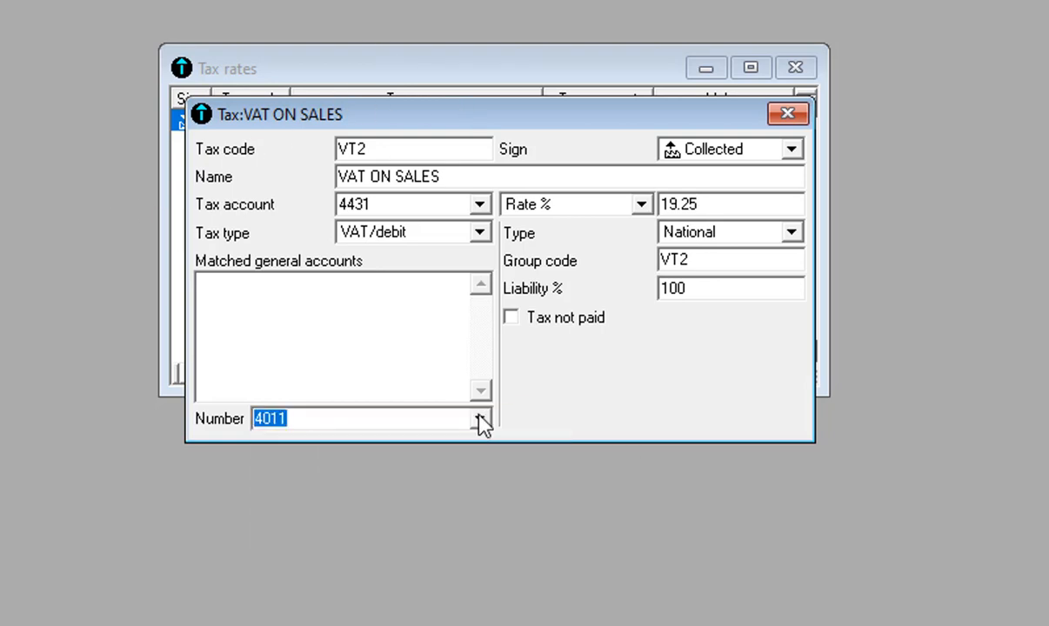
key("BackSpace")
left_click(480, 418)
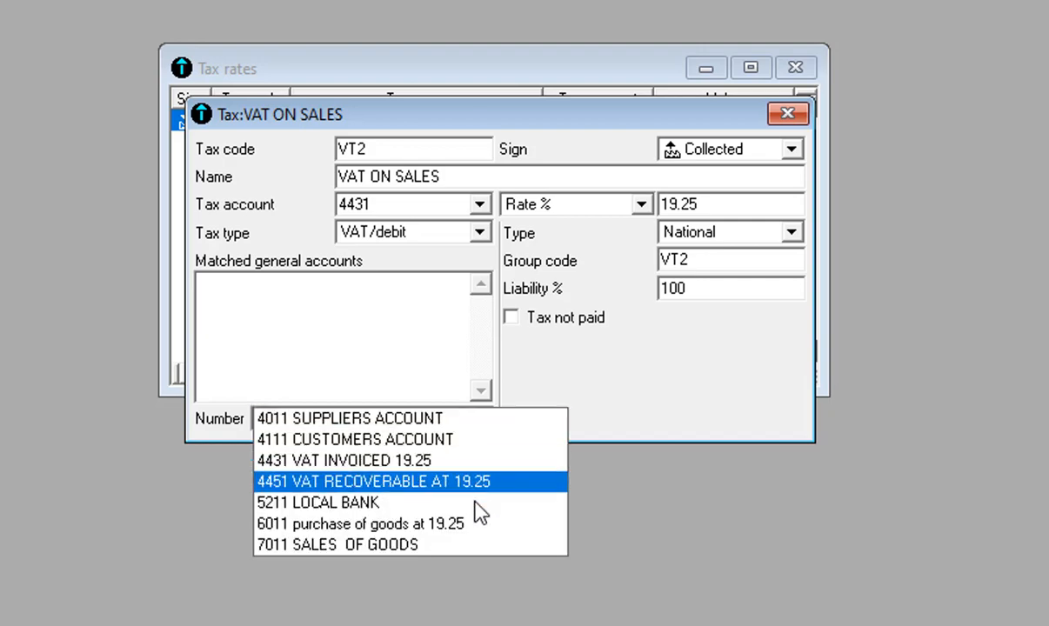
left_click(444, 545)
Add 7011 to the matched accounts and save the VT2 VAT ON SALES tax
key("Return")
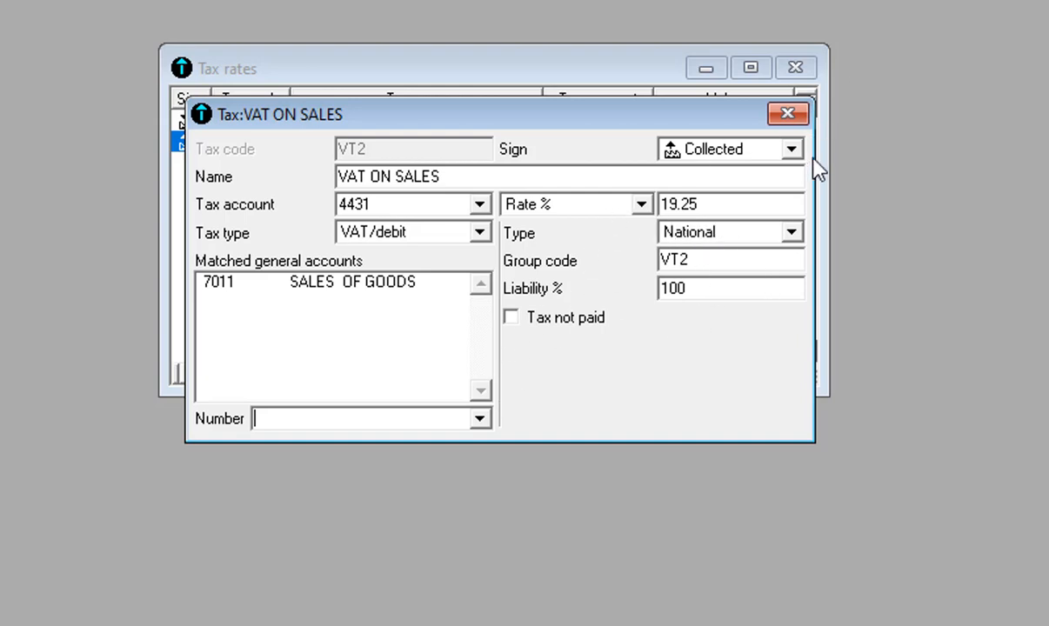
left_click(788, 112)
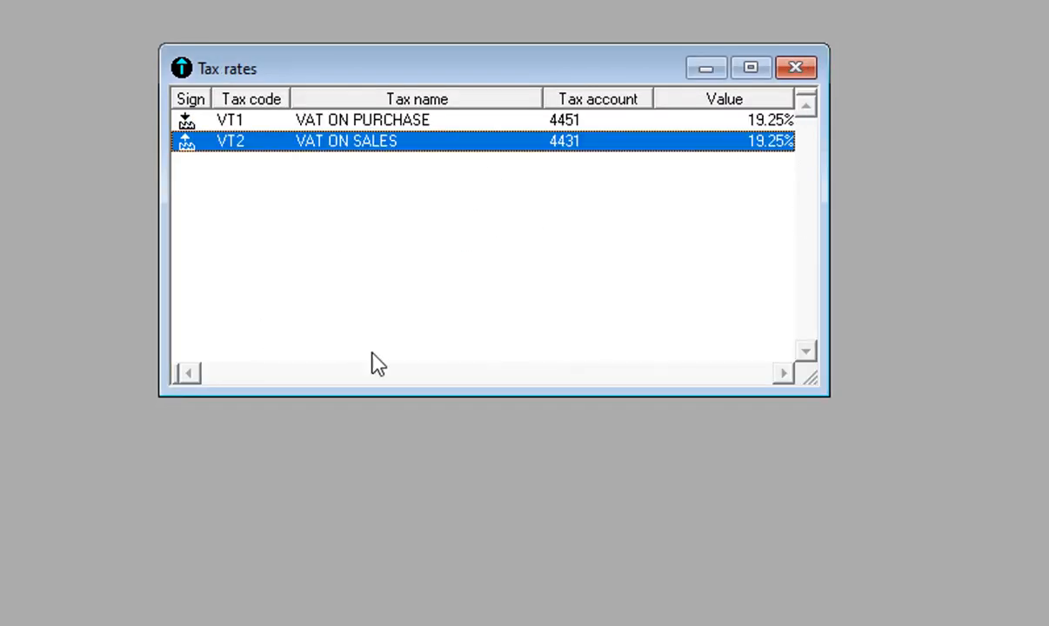